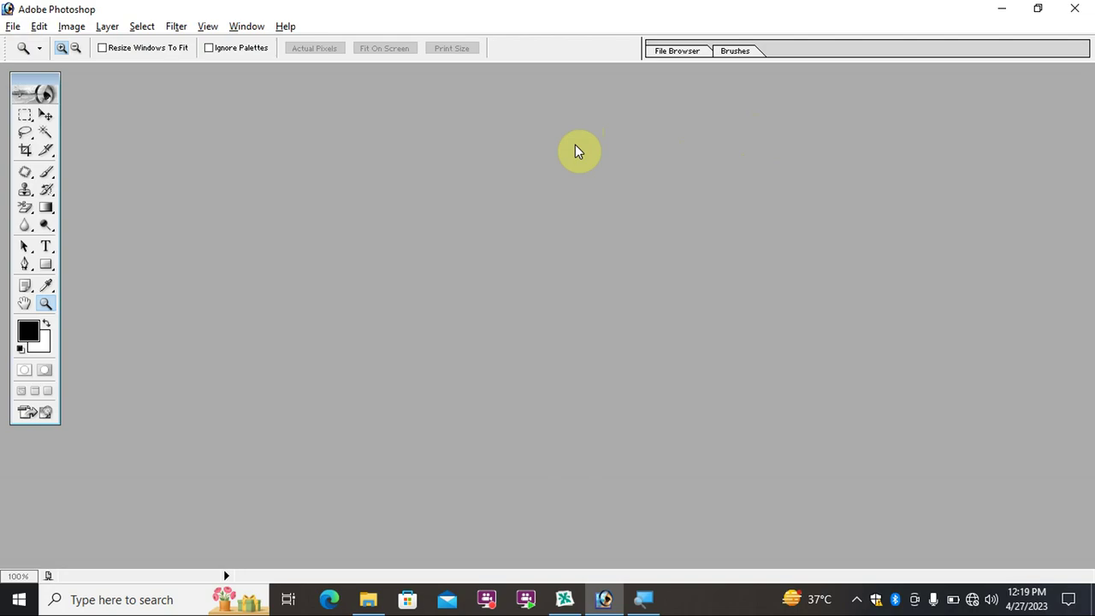
left_click(14, 27)
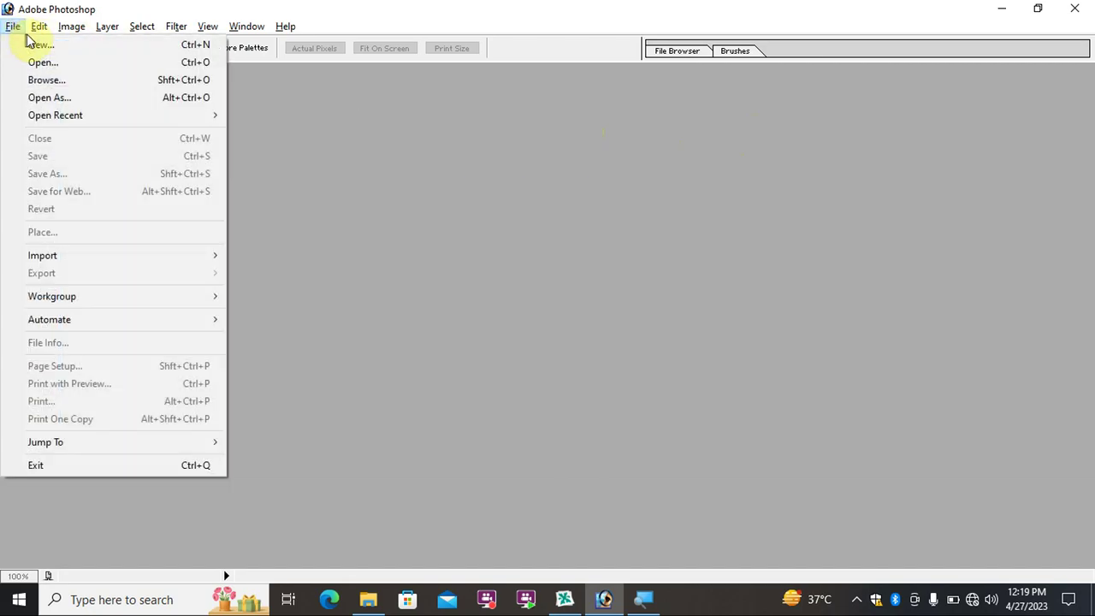
left_click(62, 65)
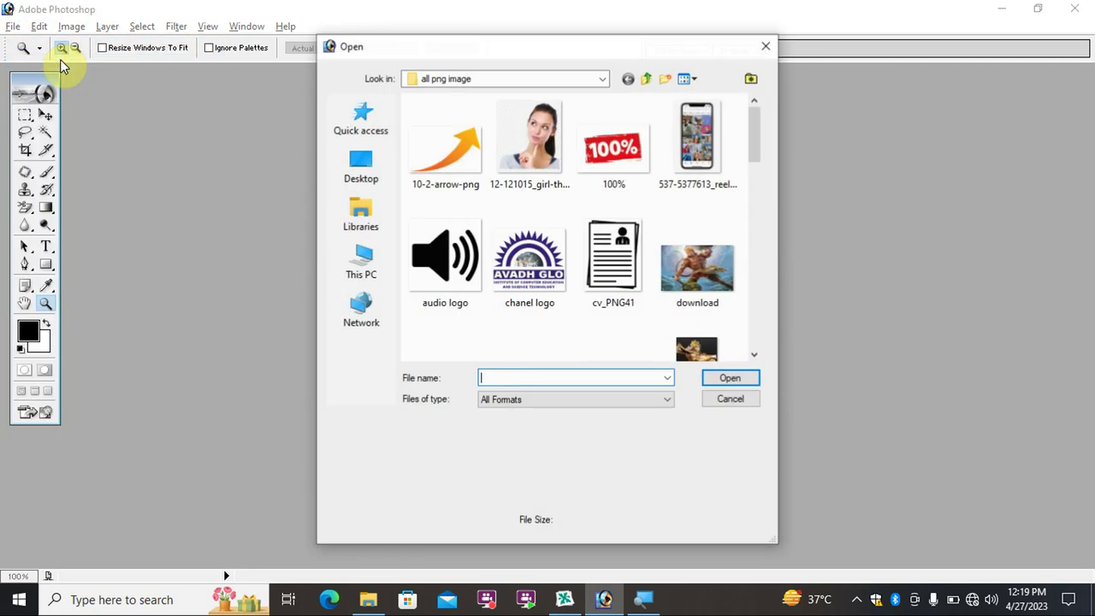
scroll(505, 218, "down", 3)
scroll(501, 219, "down", 3)
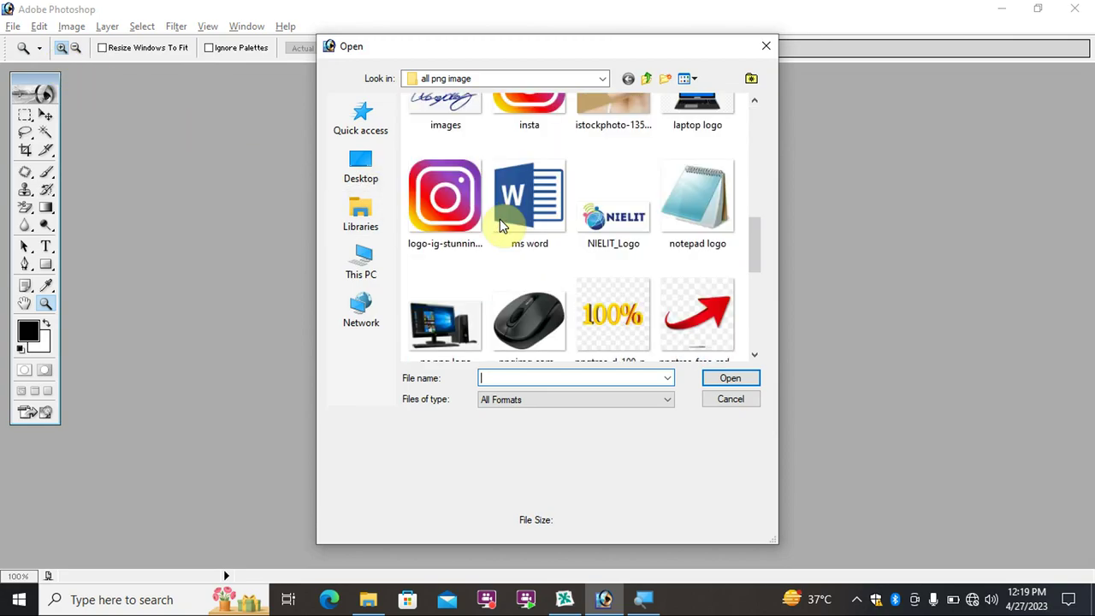
scroll(500, 219, "up", 6)
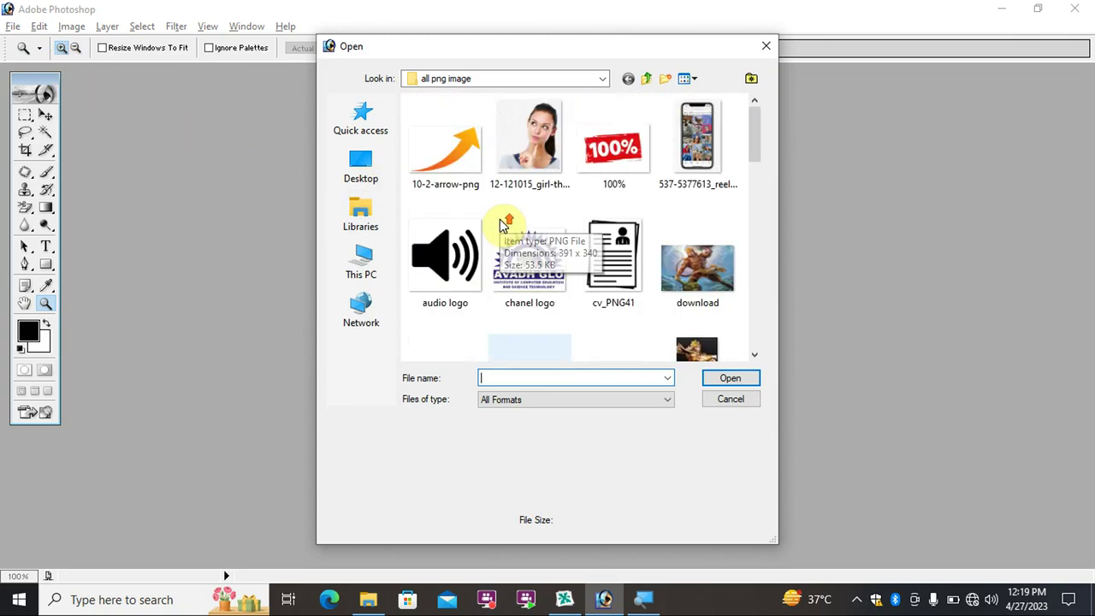
scroll(500, 219, "down", 5)
left_click(623, 259)
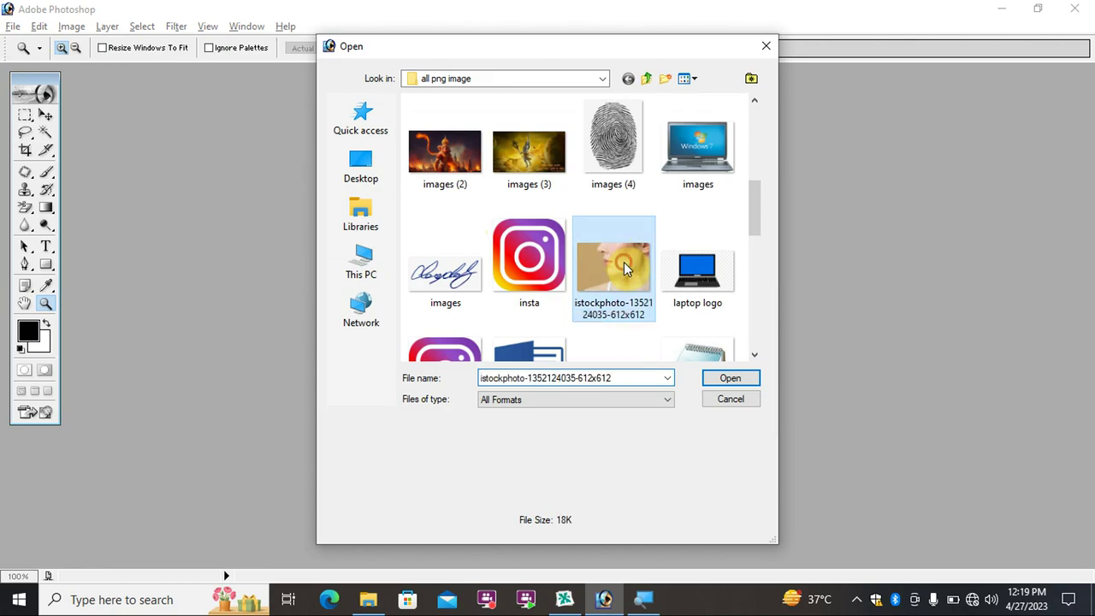
left_click(729, 379)
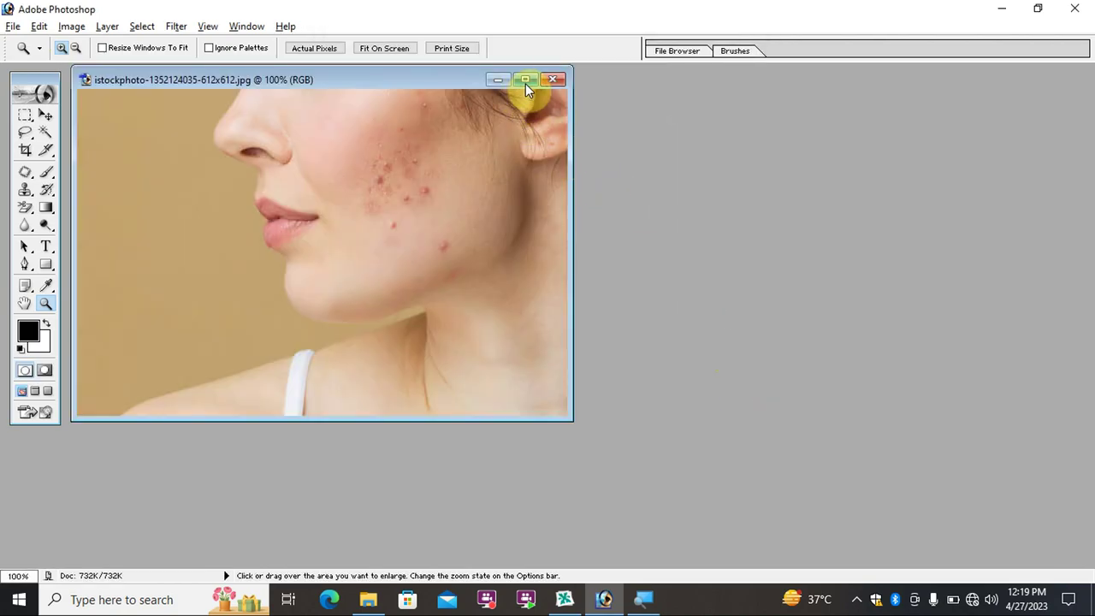
Maximize the document window and zoom into the acne-covered cheek at 300%
left_click(526, 79)
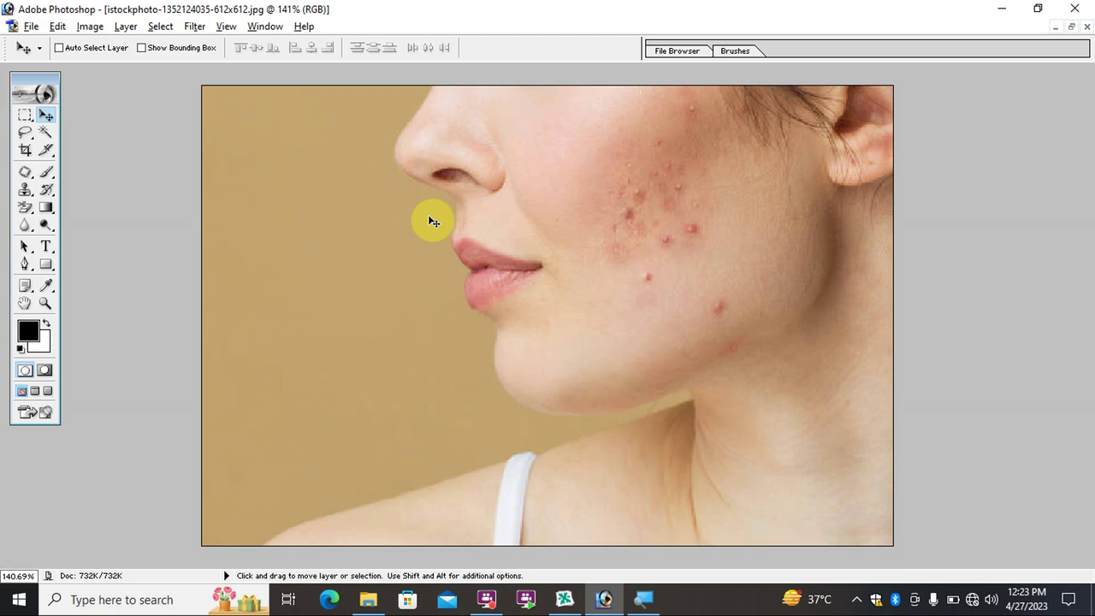
left_click(46, 303)
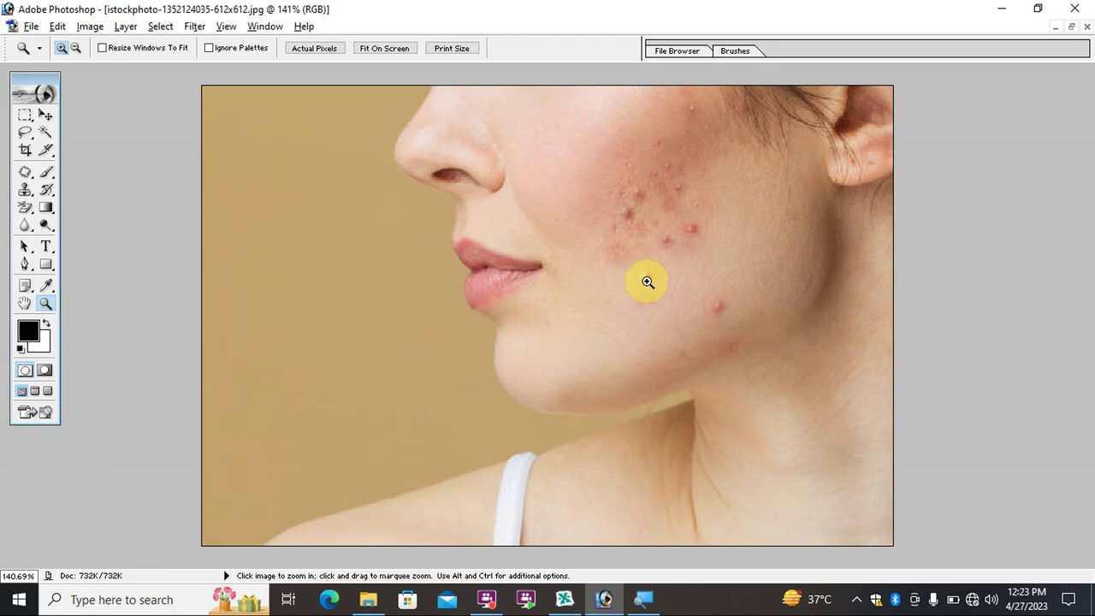
left_click(657, 226)
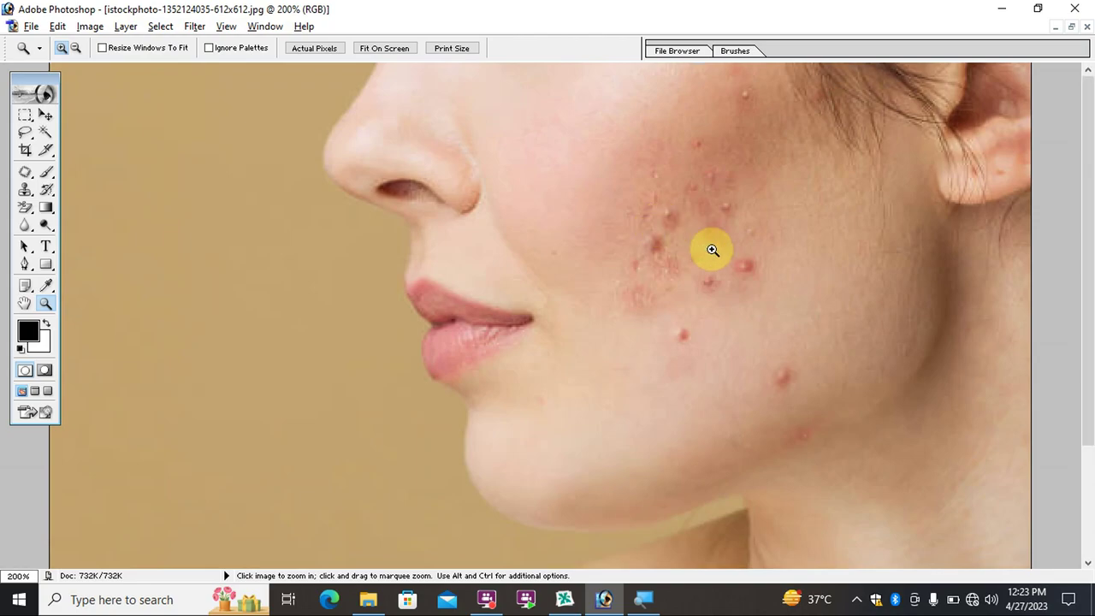
left_click(713, 250)
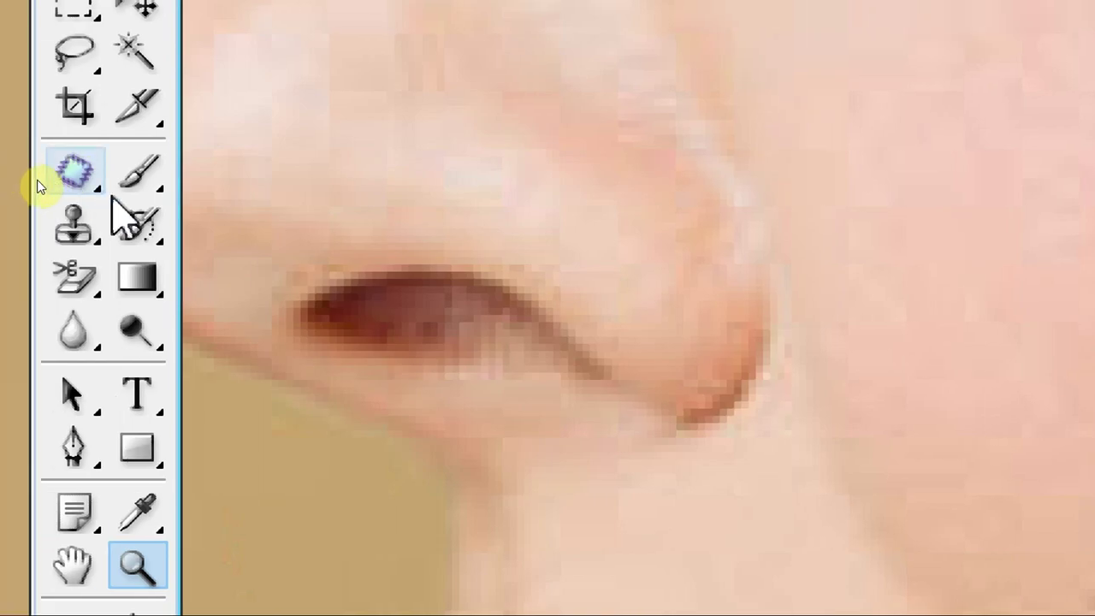
Choose the Patch Tool from the Healing Brush tool group
left_click(64, 170)
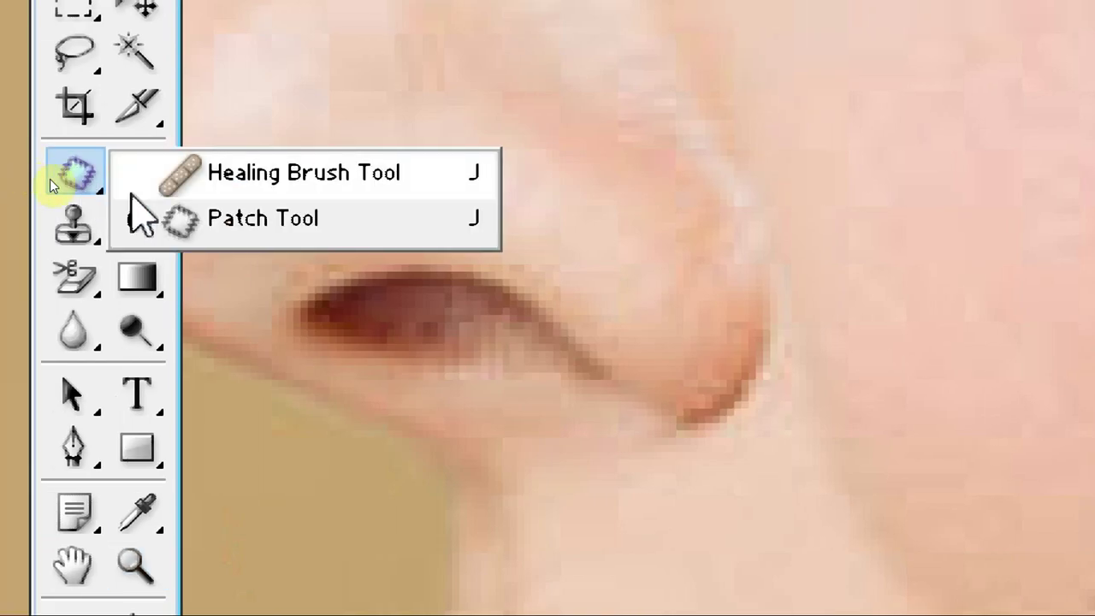
left_click(256, 226)
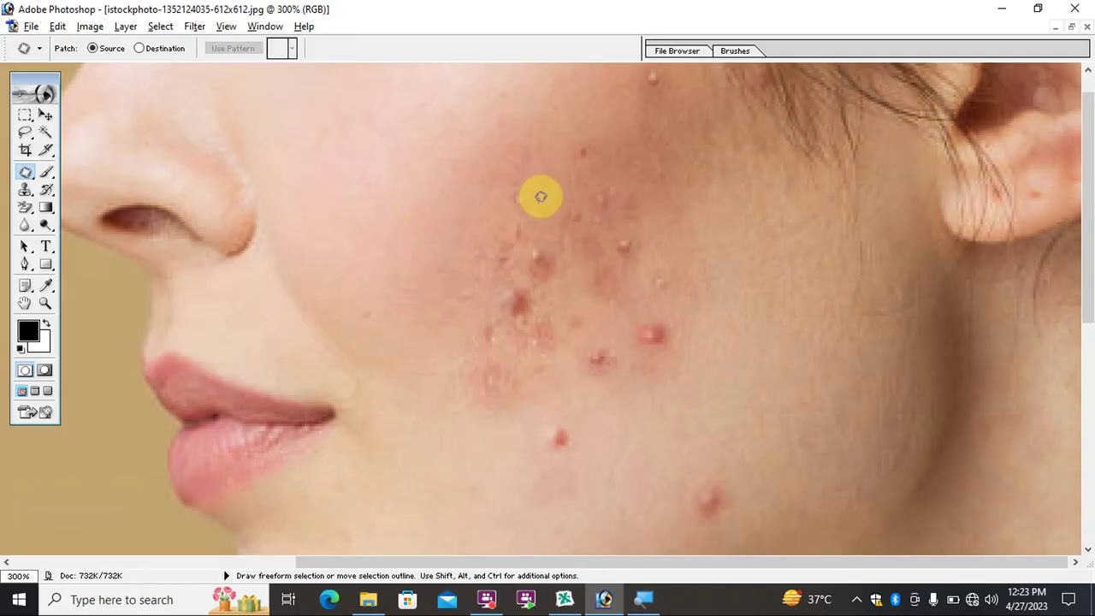
scroll(582, 188, "up", 1)
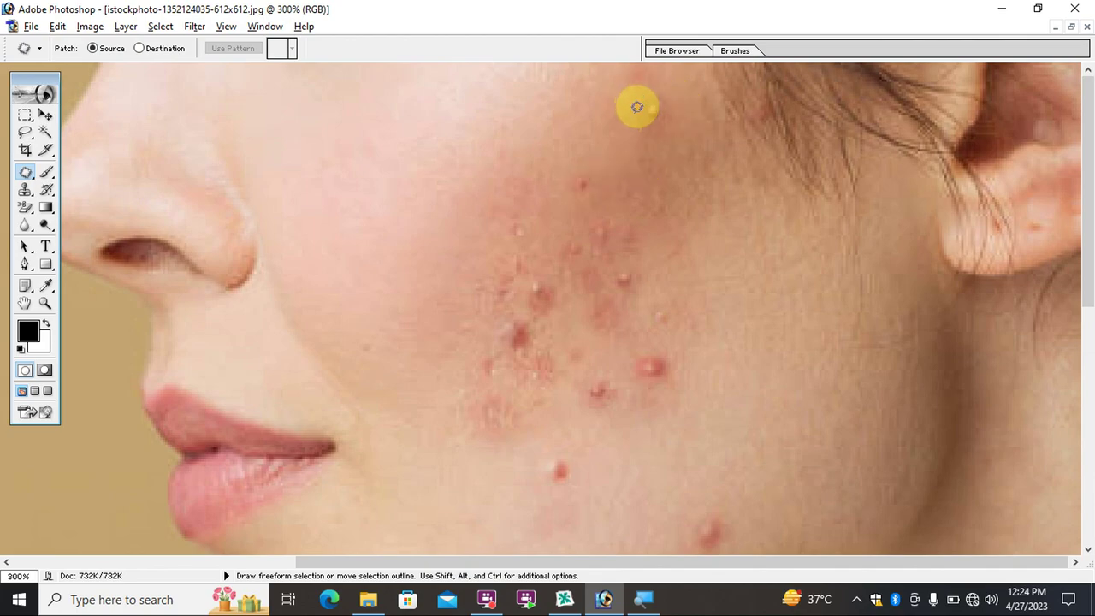
Patch the red spot near the hairline with nearby clean skin, then deselect
mouse_move(640, 117)
left_mouse_down()
mouse_move(657, 124)
mouse_move(675, 112)
mouse_move(670, 90)
mouse_move(641, 95)
mouse_move(646, 117)
left_mouse_up()
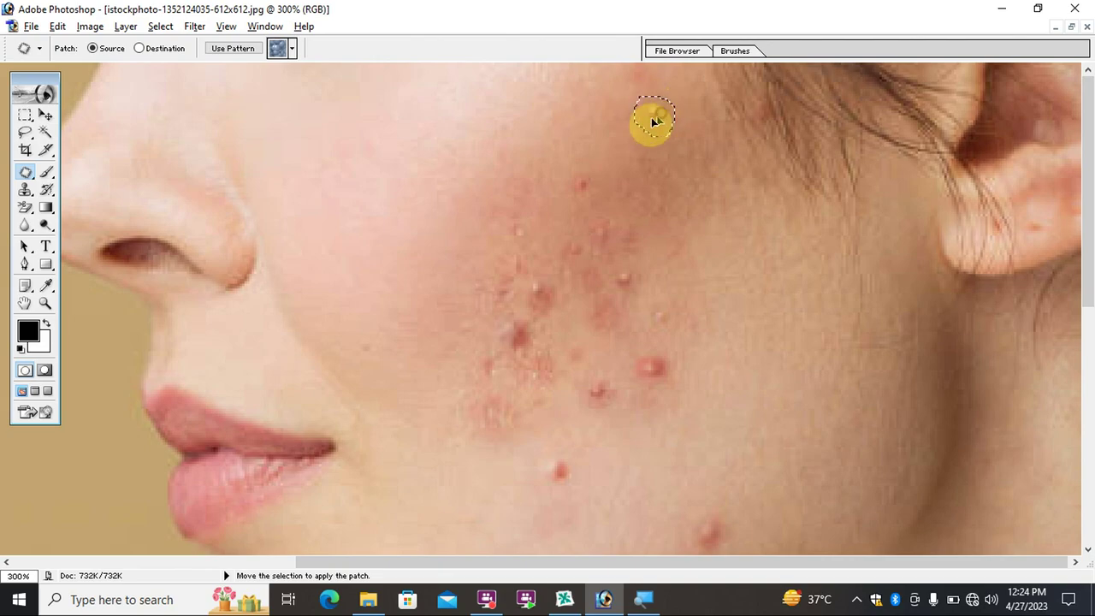
left_click_drag(664, 104, 531, 139)
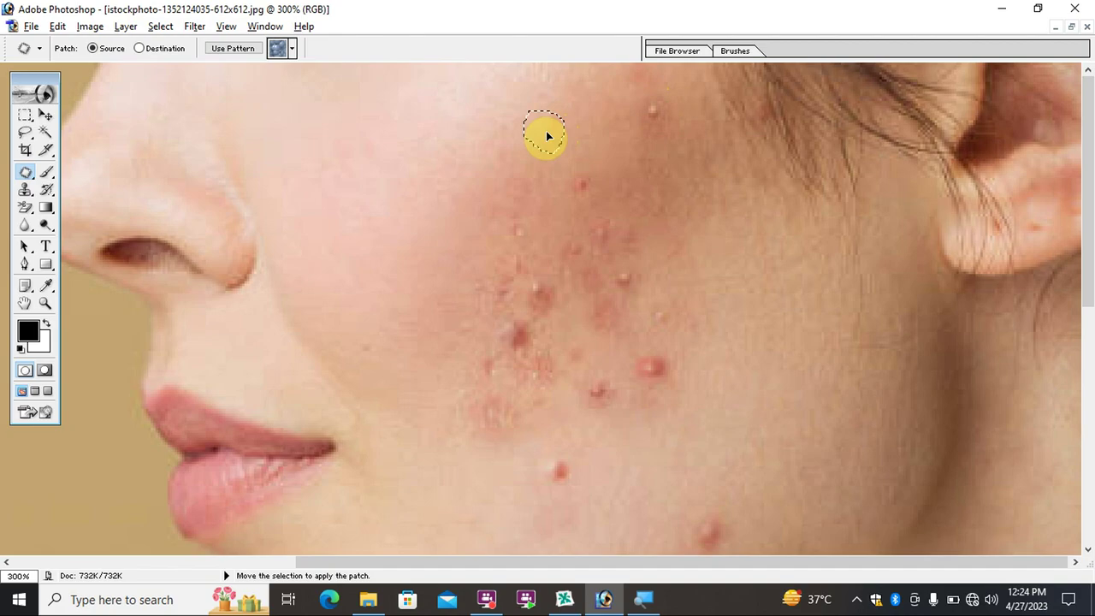
left_click_drag(548, 136, 547, 134)
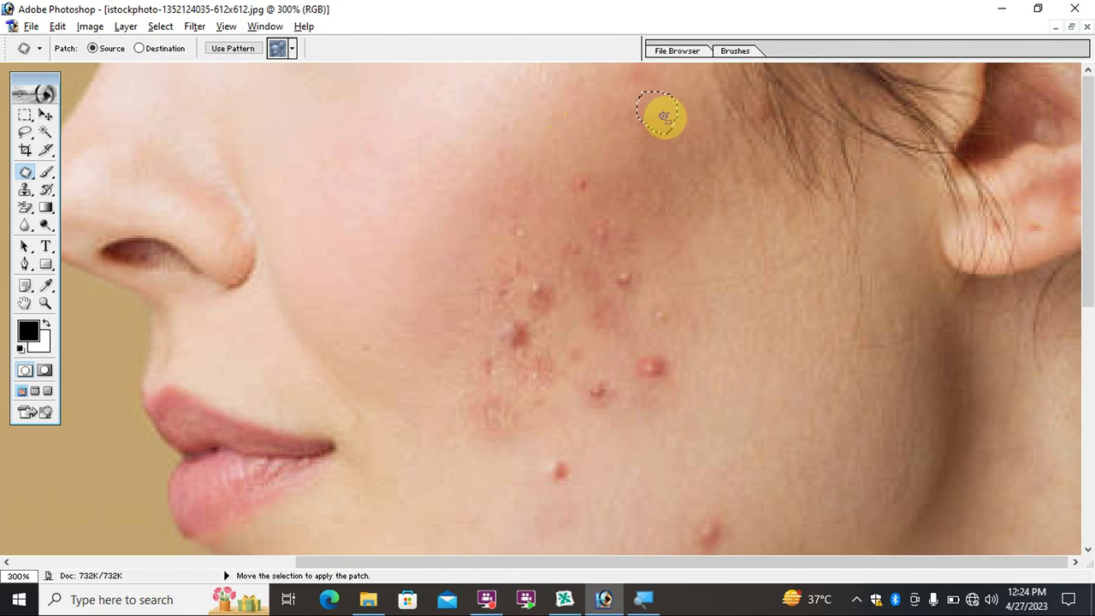
left_click(614, 130)
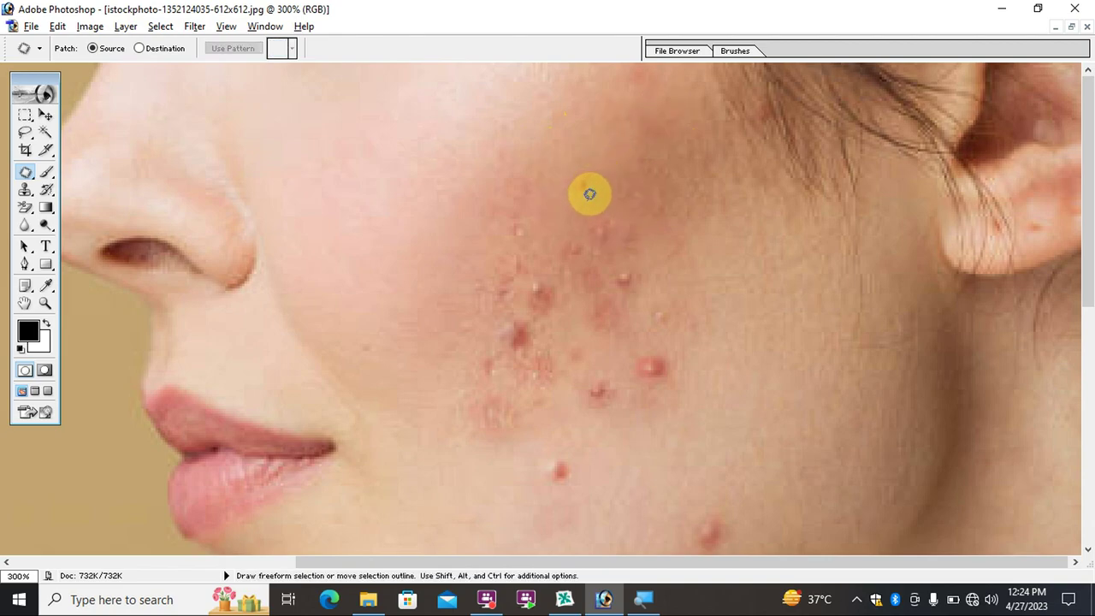
Lasso the left acne cluster, patch it with clear cheek skin, then deselect
left_click_drag(587, 172, 600, 200)
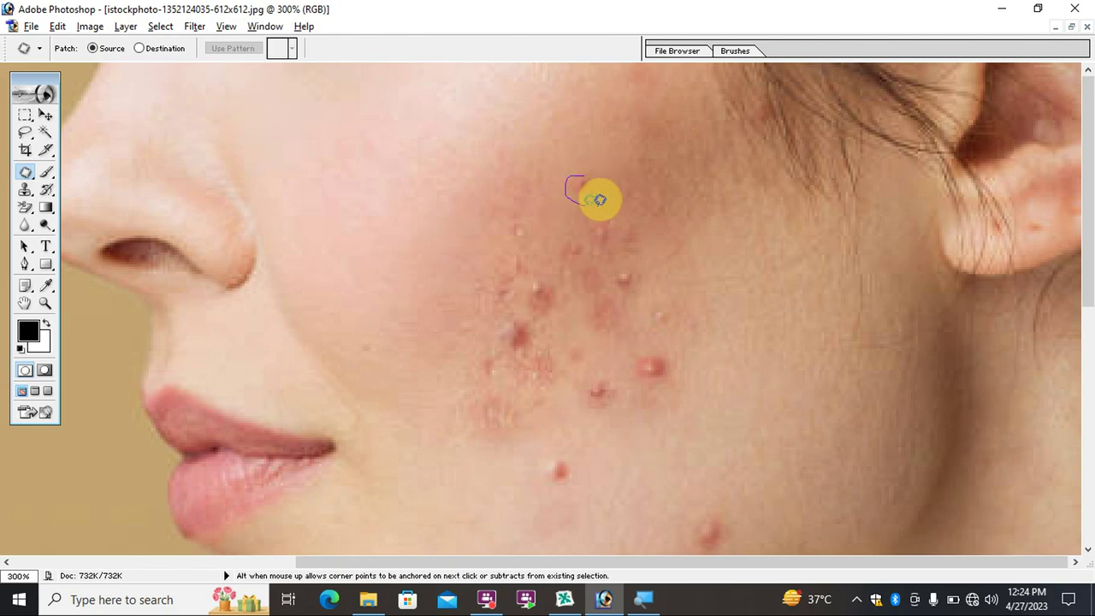
left_click_drag(600, 200, 540, 129)
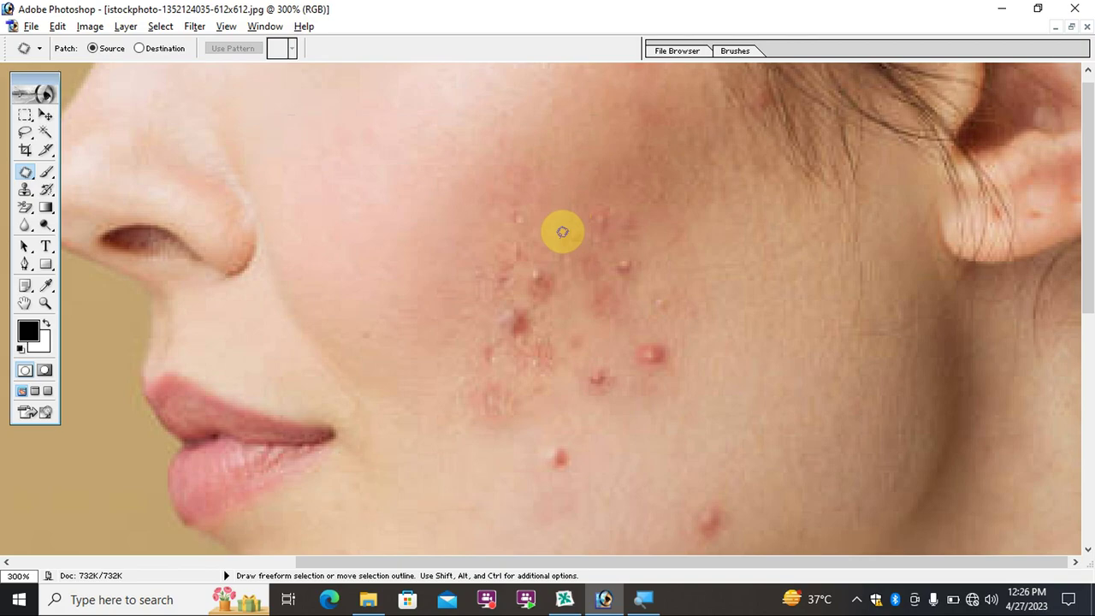
mouse_move(559, 225)
left_mouse_down()
mouse_move(537, 207)
mouse_move(541, 366)
mouse_move(531, 214)
left_mouse_up()
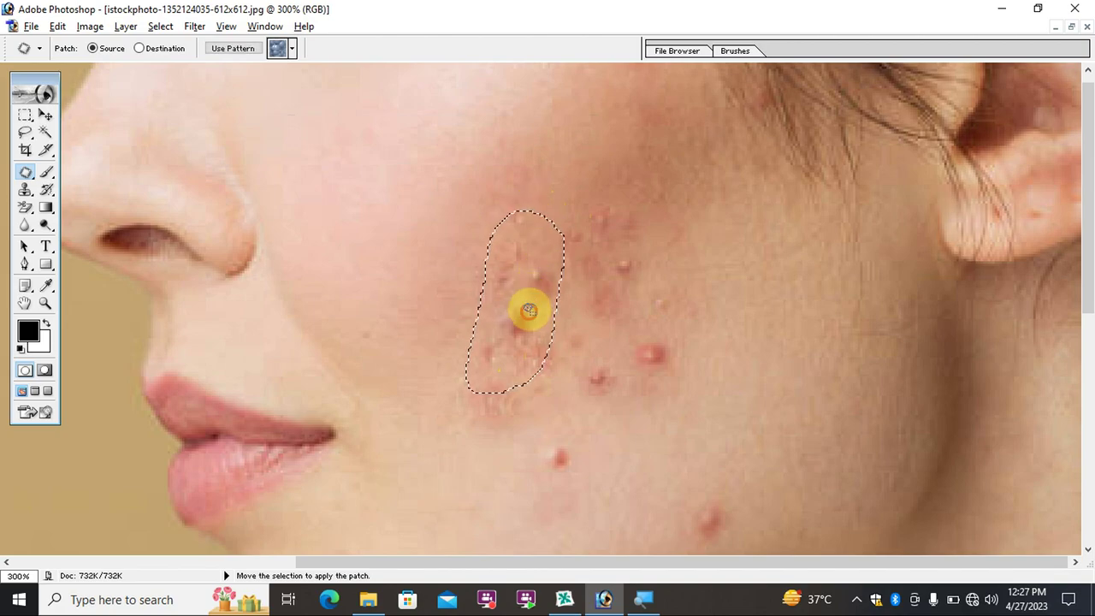
mouse_move(529, 312)
left_mouse_down()
mouse_move(465, 220)
mouse_move(398, 195)
left_mouse_up()
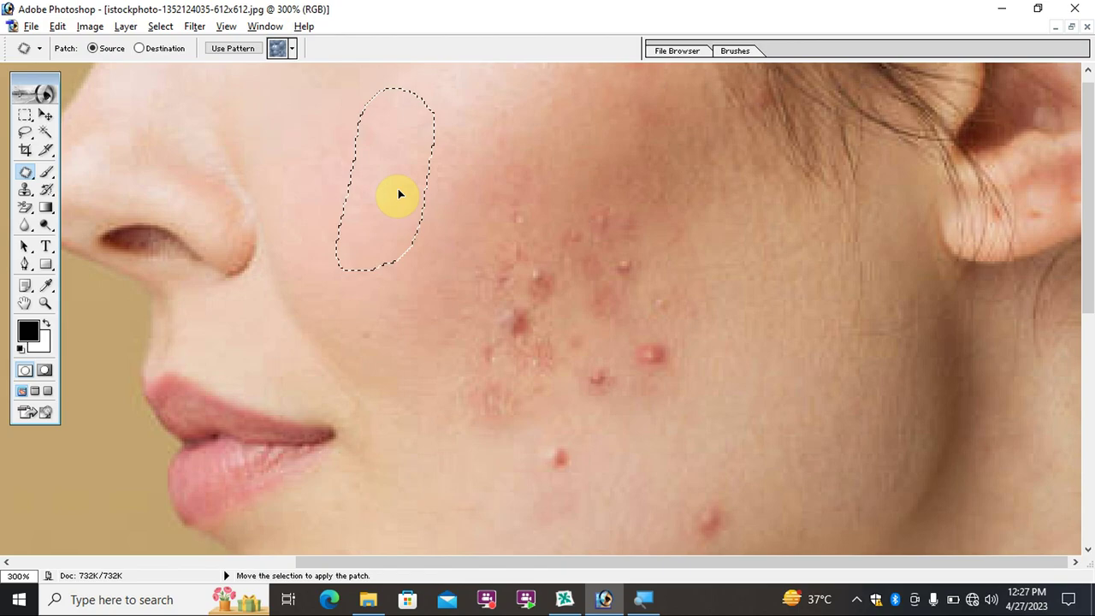
left_click_drag(399, 194, 398, 194)
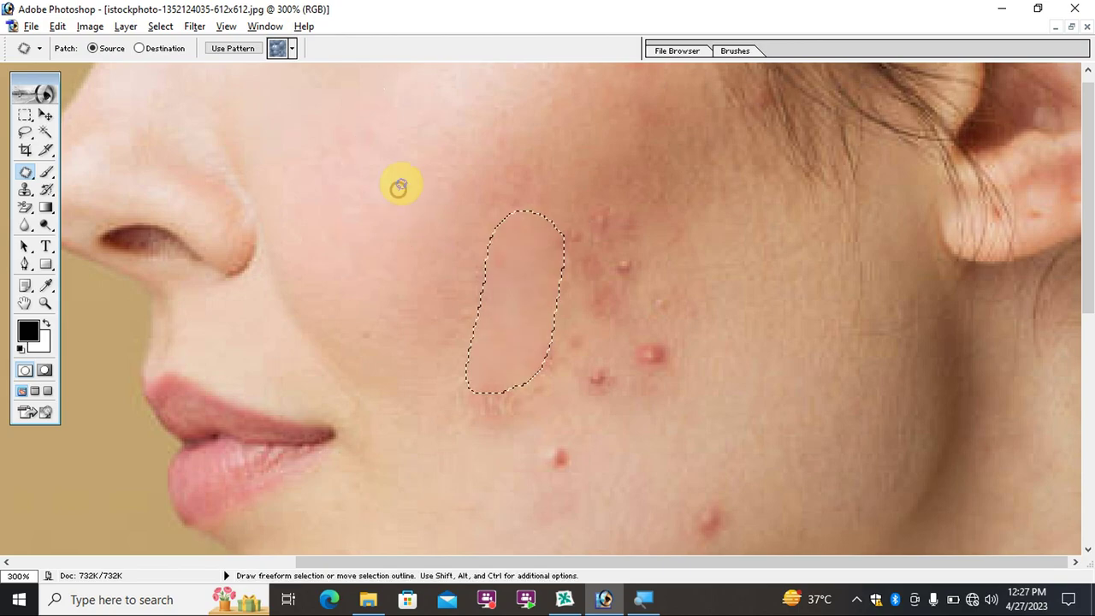
left_click(446, 209)
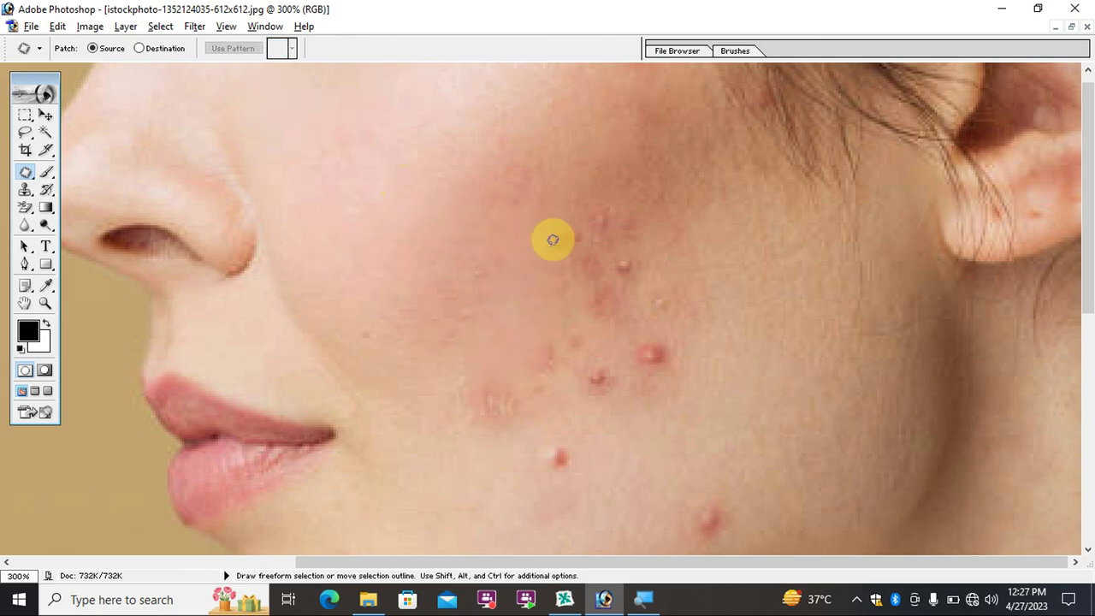
Patch the central acne cluster and the two blemishes below it with clean skin
mouse_move(645, 208)
left_mouse_down()
mouse_move(652, 295)
mouse_move(650, 209)
left_mouse_up()
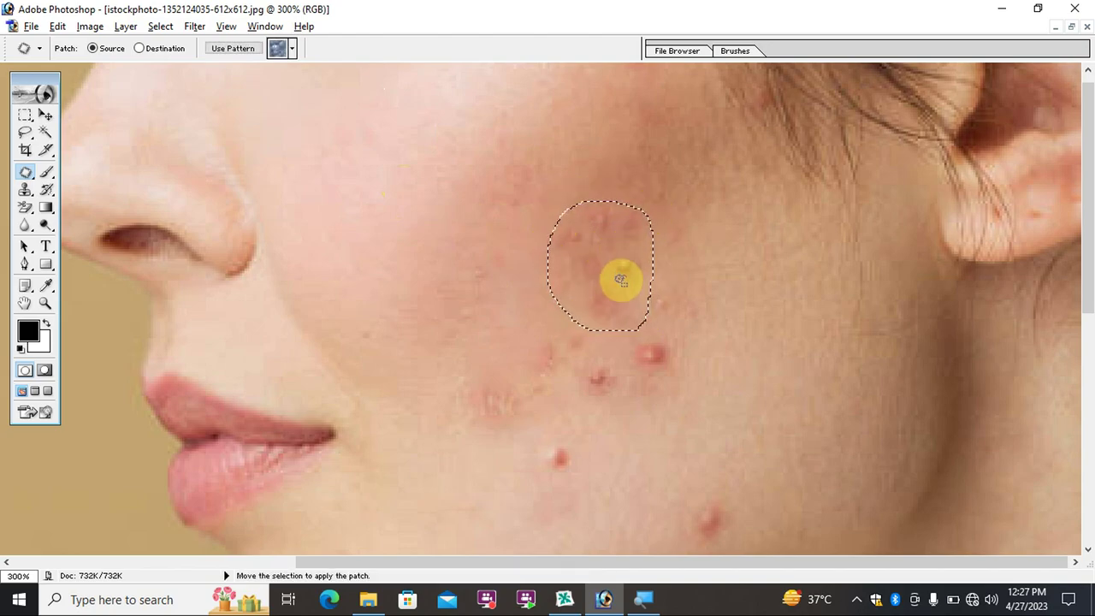
left_click_drag(619, 274, 489, 146)
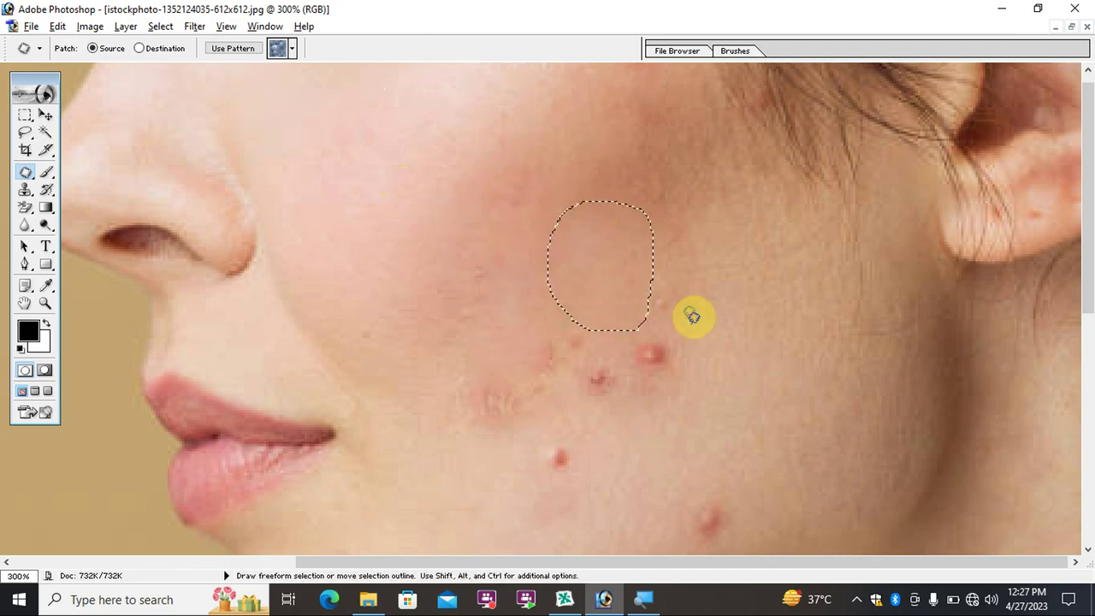
mouse_move(686, 304)
left_mouse_down()
mouse_move(693, 294)
mouse_move(688, 306)
left_mouse_up()
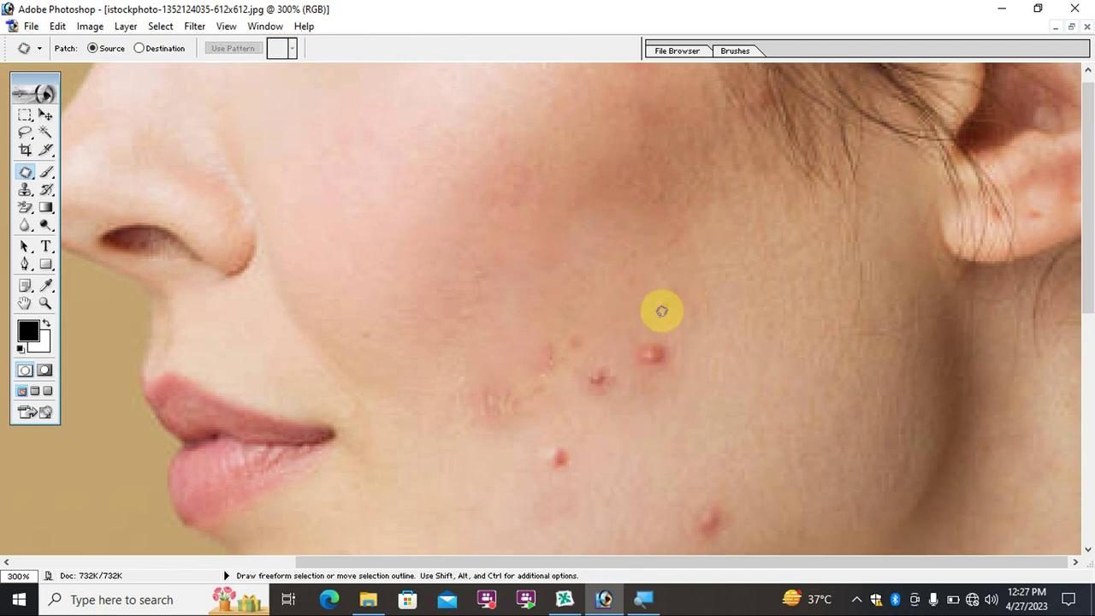
left_click_drag(662, 312, 661, 306)
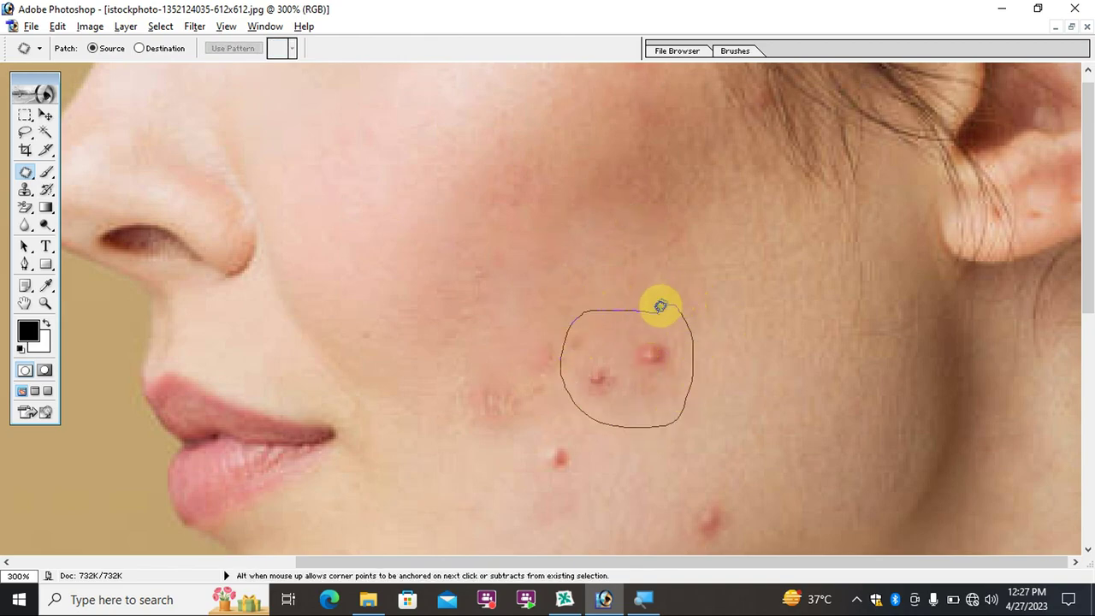
left_click_drag(655, 362, 499, 169)
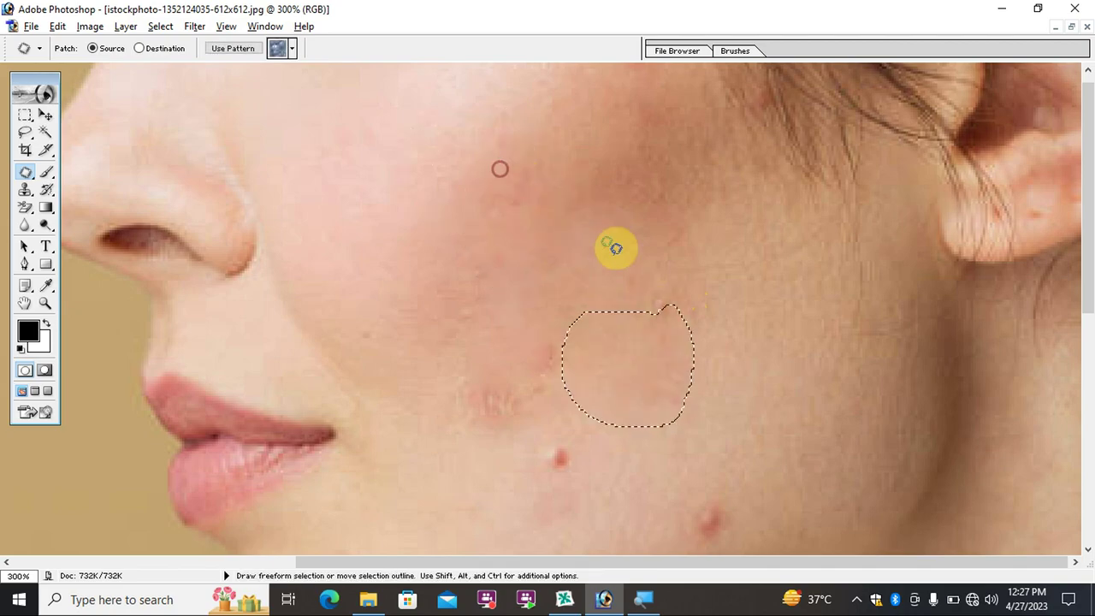
left_click(698, 369)
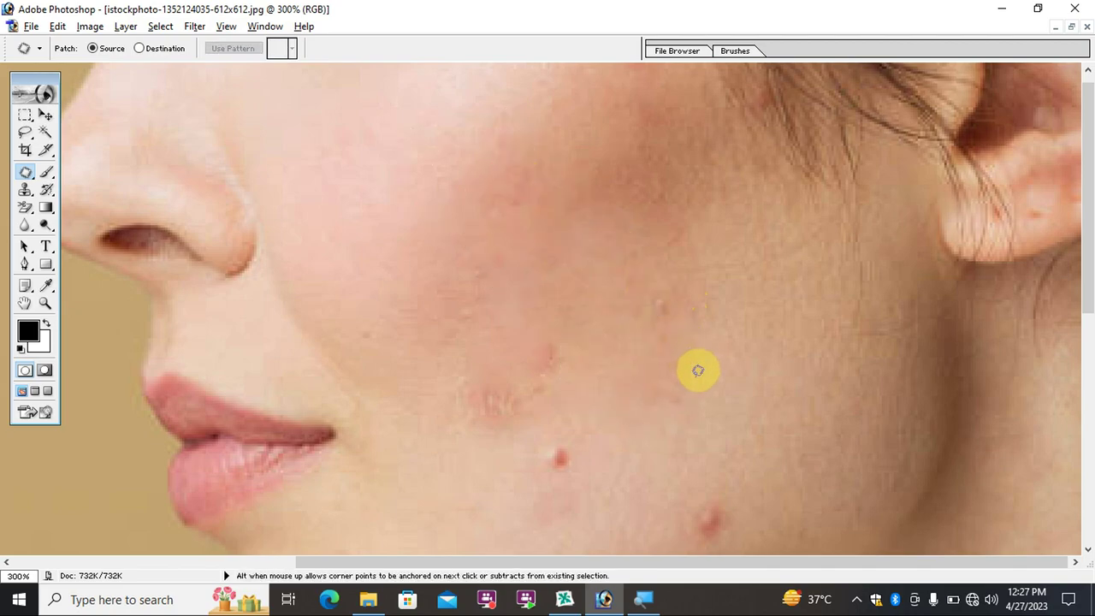
left_click_drag(587, 361, 465, 146)
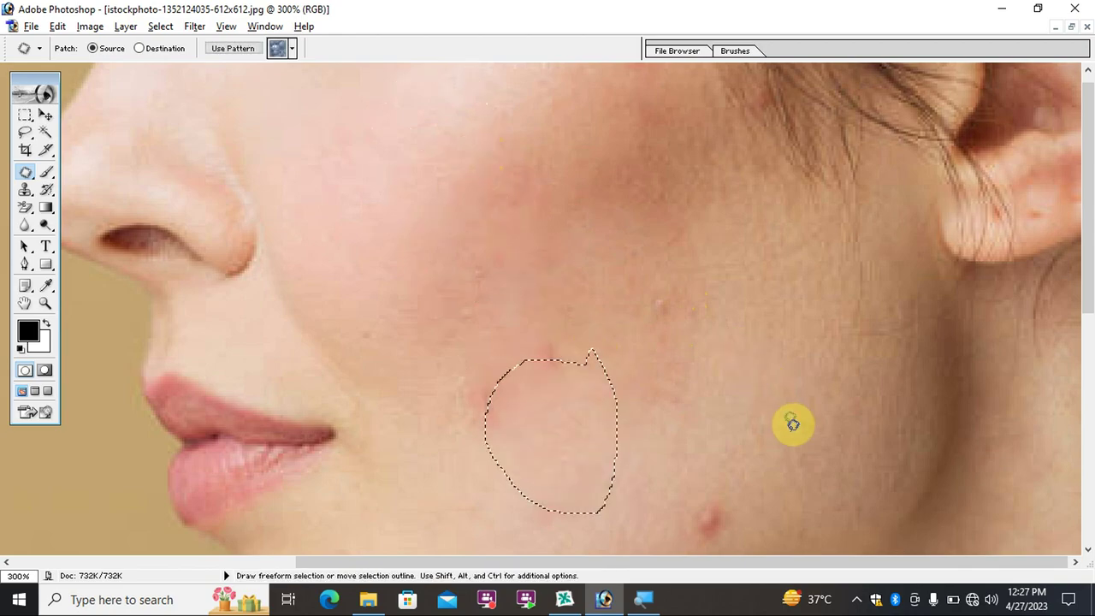
Patch the jawline spot and the remaining small mid-cheek red spots with clear skin
mouse_move(751, 497)
left_mouse_down()
mouse_move(742, 519)
mouse_move(552, 167)
left_mouse_up()
left_click(728, 488)
key("ctrl+d")
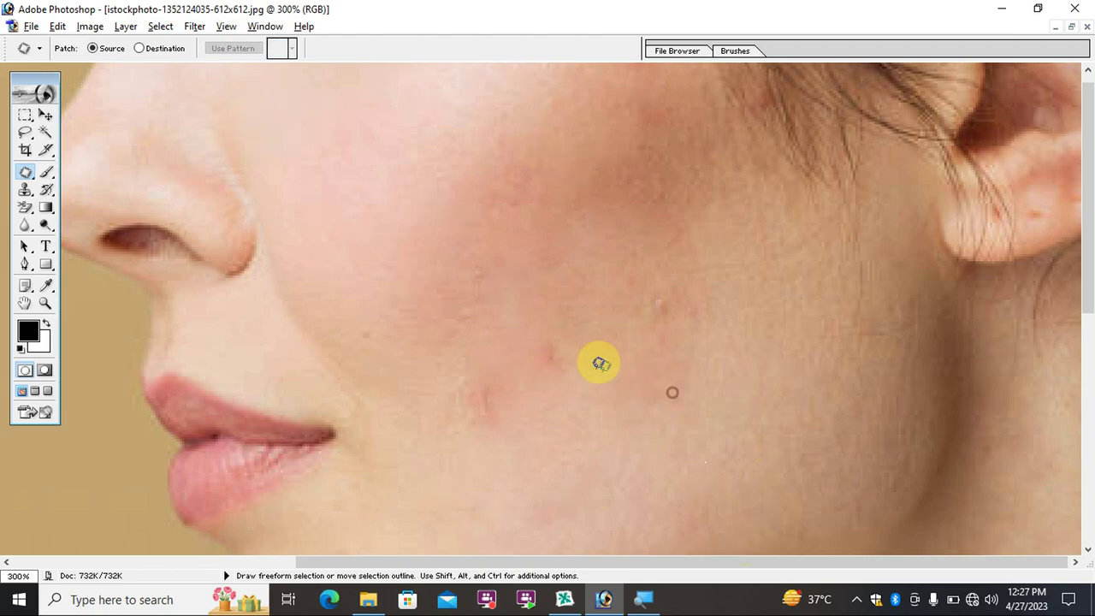
left_click_drag(571, 333, 557, 320)
left_click_drag(533, 379, 474, 220)
key("ctrl+d")
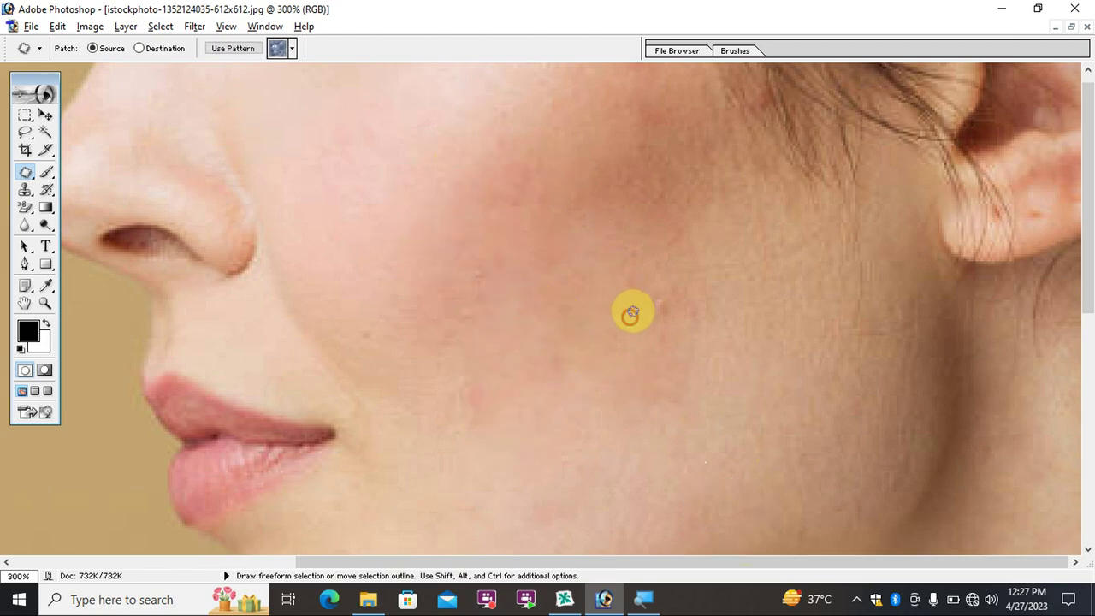
mouse_move(691, 264)
left_mouse_down()
mouse_move(707, 279)
mouse_move(689, 261)
left_mouse_up()
mouse_move(665, 344)
left_mouse_down()
mouse_move(481, 184)
mouse_move(436, 163)
left_mouse_up()
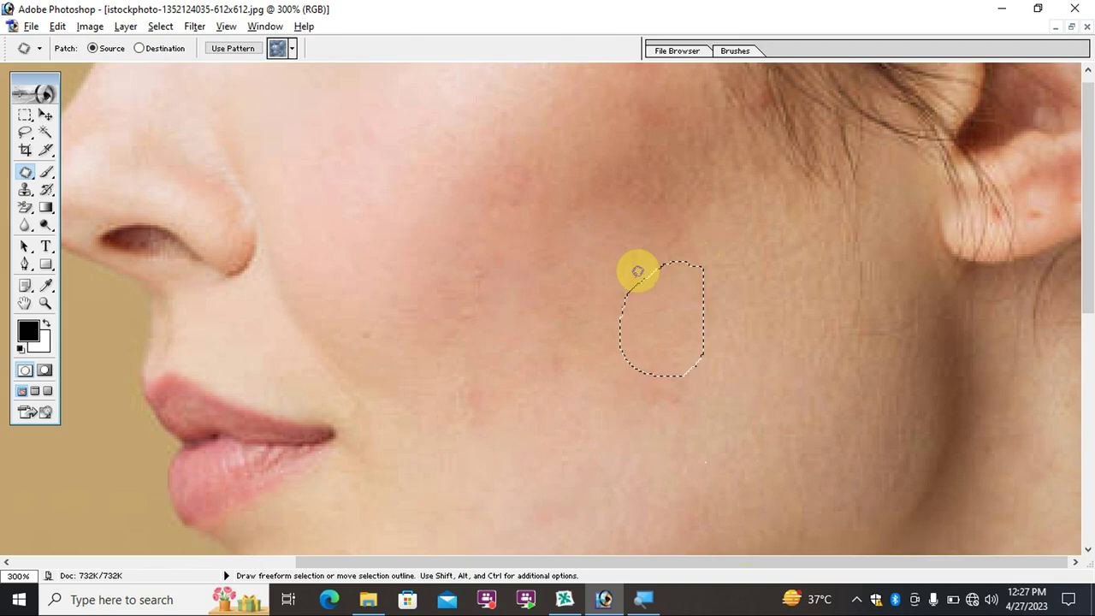
left_click(585, 330)
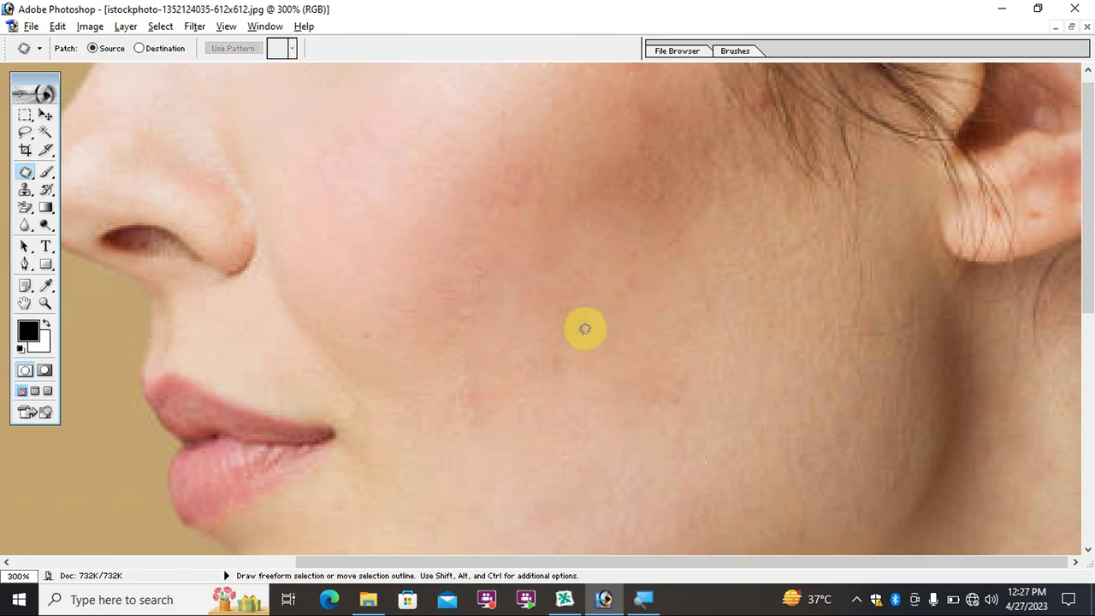